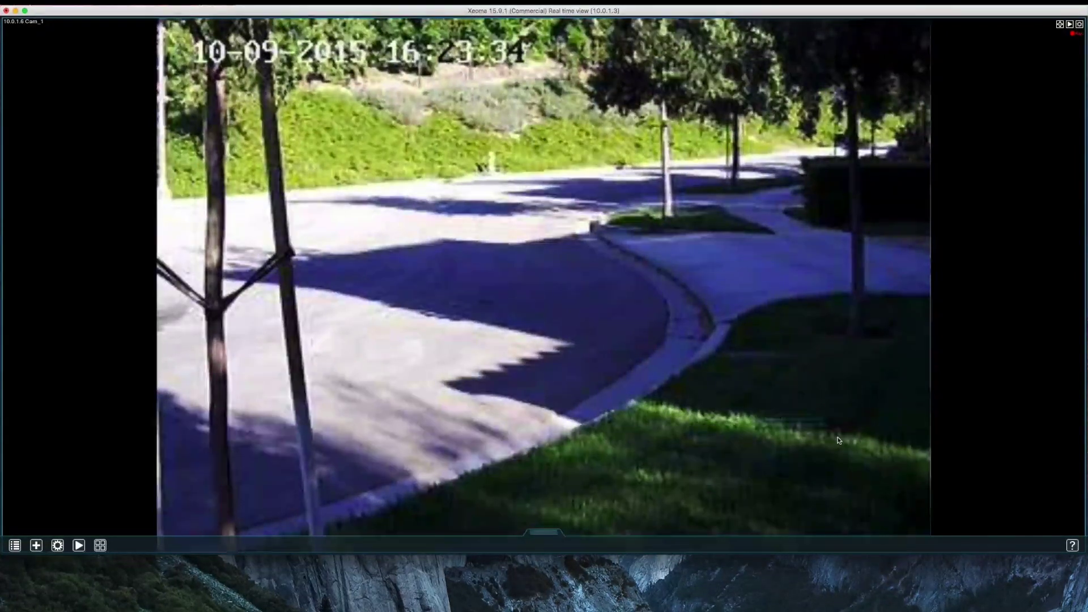
Look through the remote access options offered for the Xeoma server.
left_click(14, 545)
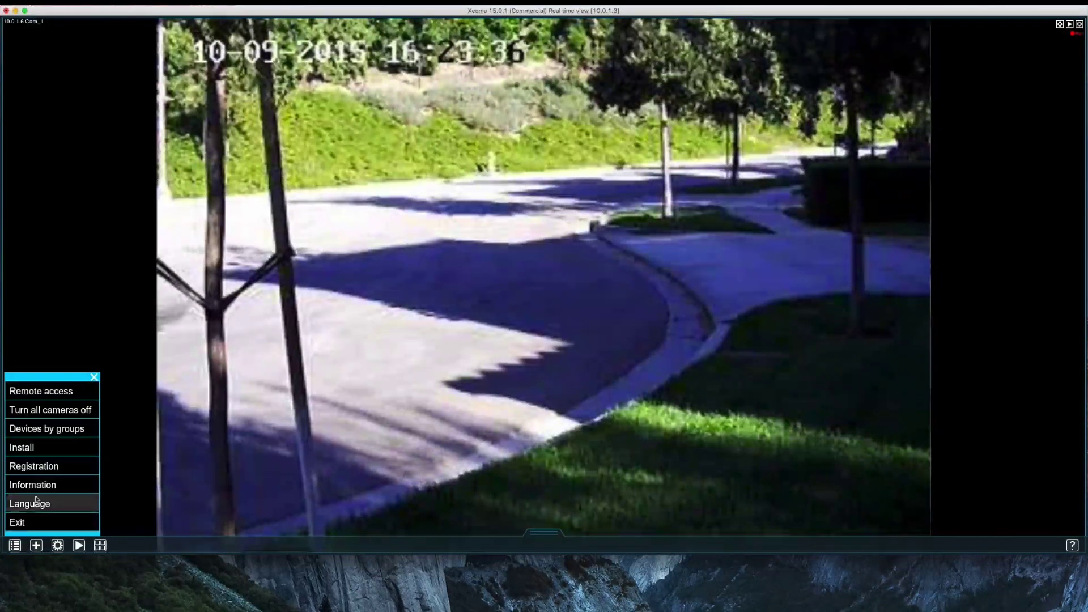
left_click(74, 390)
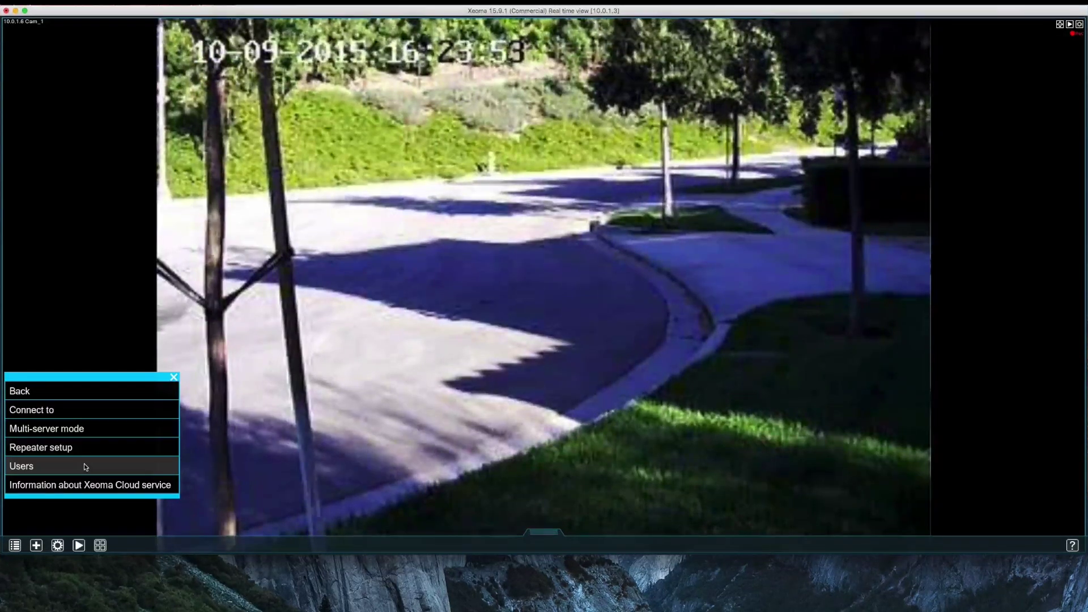
left_click(83, 392)
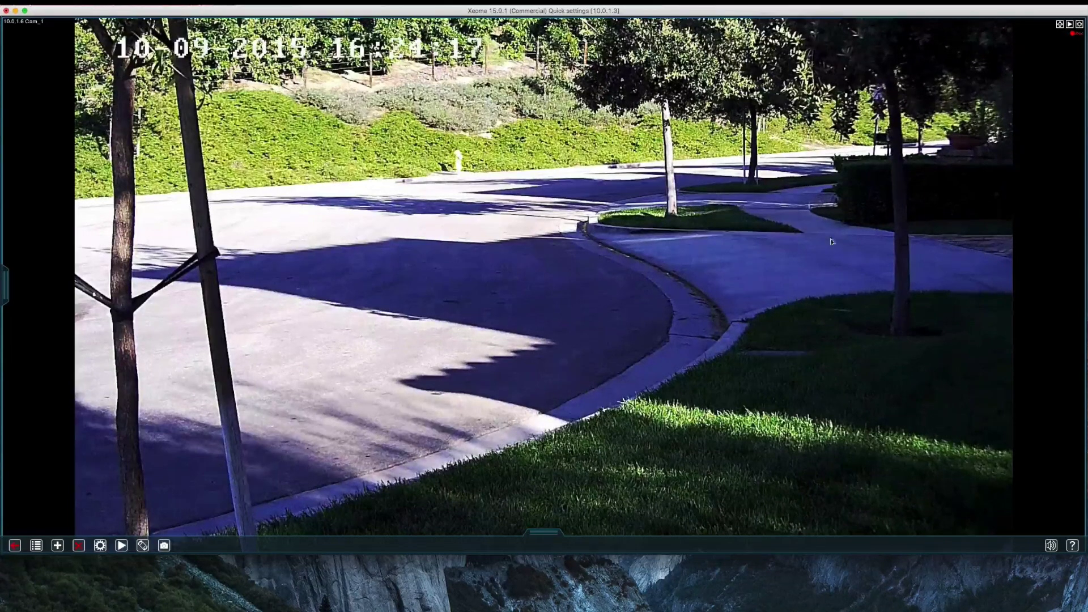
Turn zoom mode on for the enlarged camera and open its module settings.
left_click(36, 546)
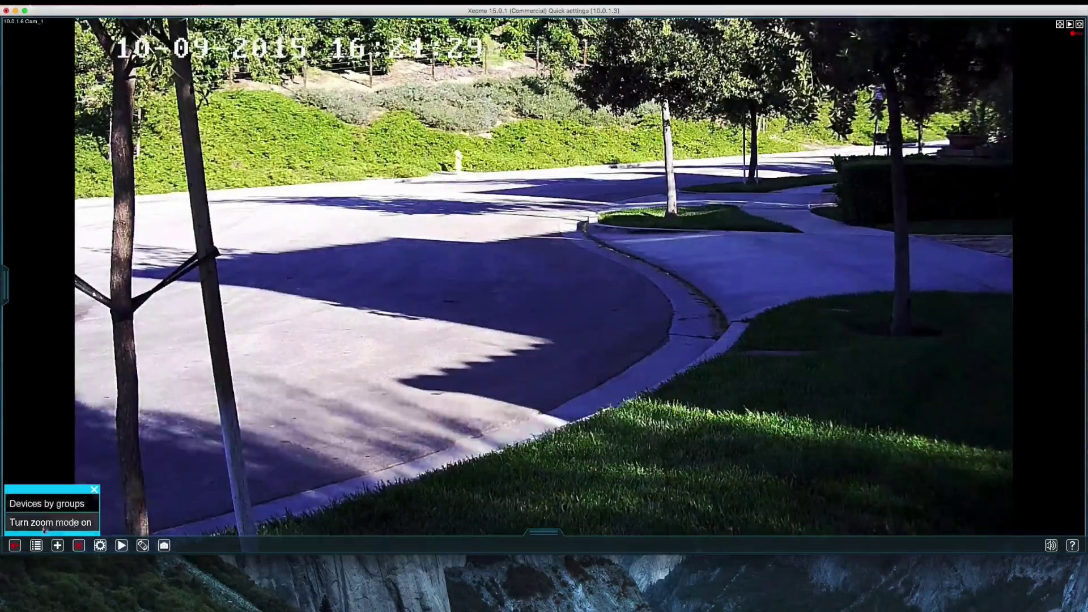
left_click(45, 524)
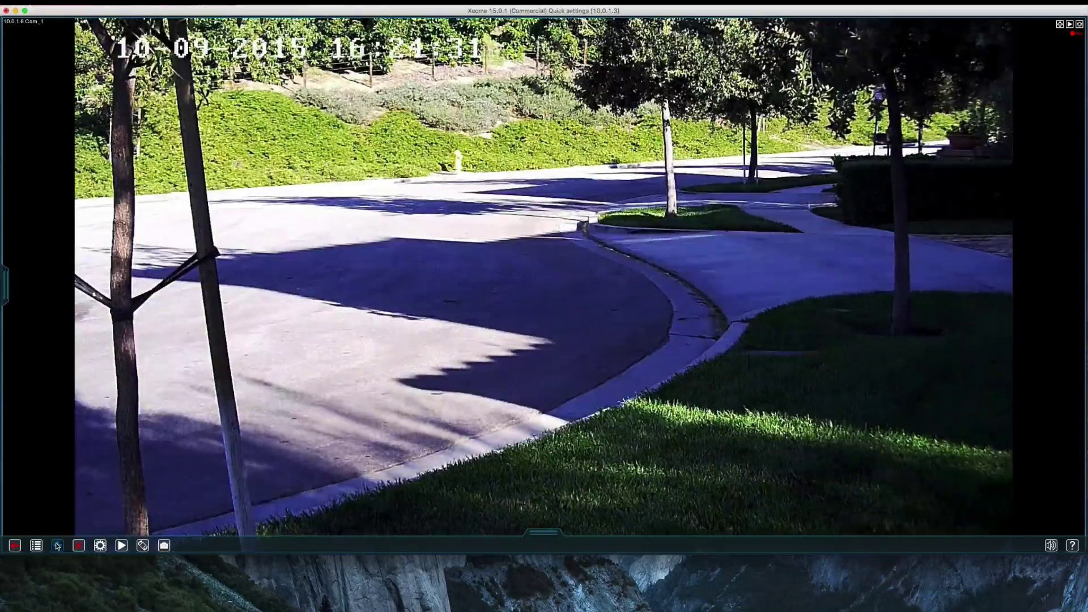
left_click(57, 546)
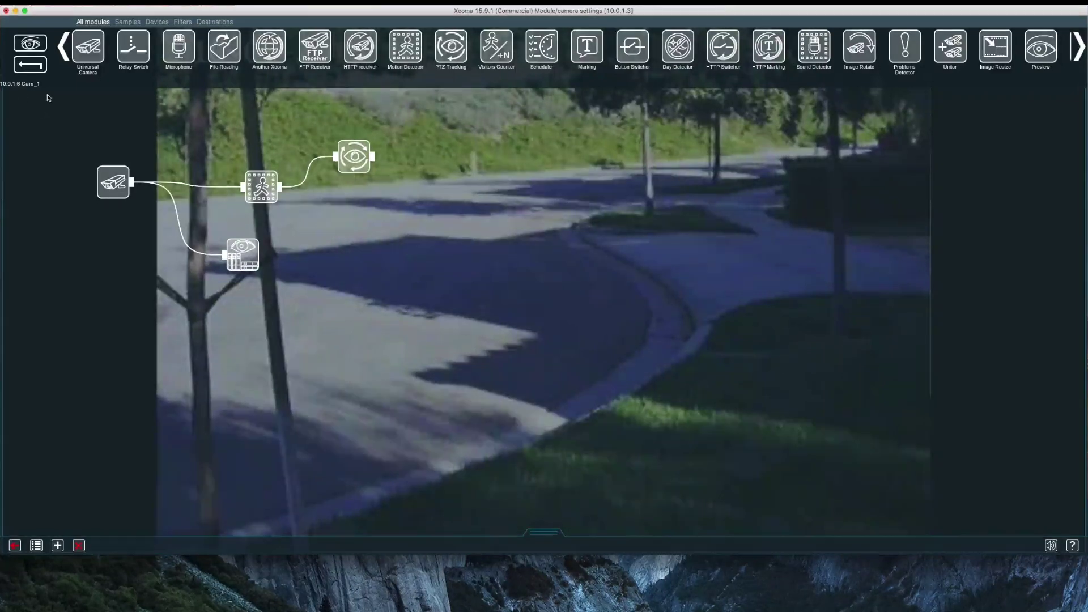
Inspect the settings of the camera chain's Motion Detector, PTZ Tracking, and Preview and Archive modules, closing each without saving.
mouse_move(89, 76)
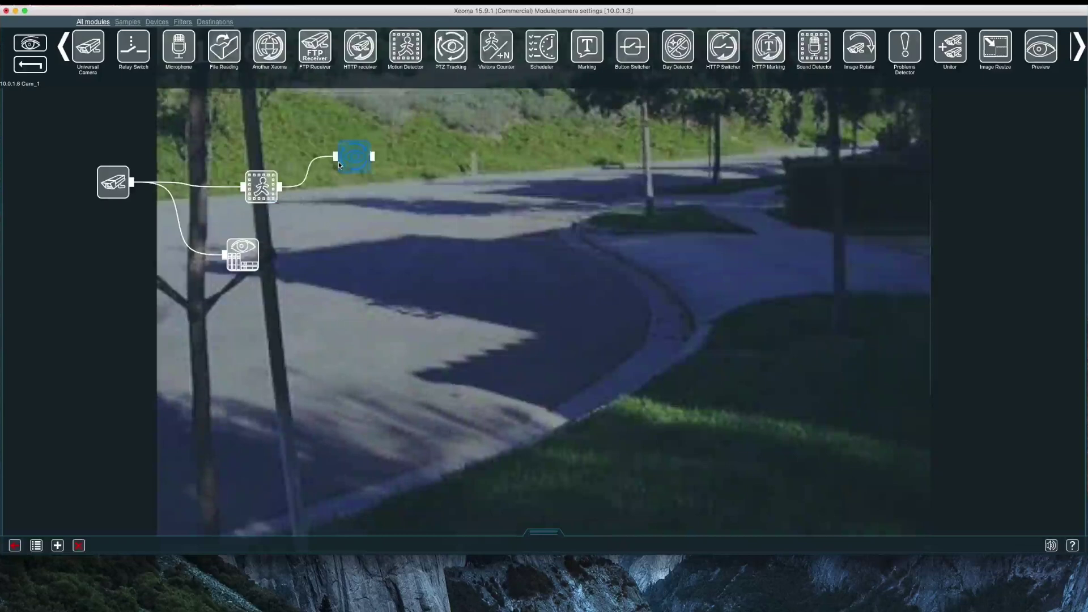
left_click(259, 198)
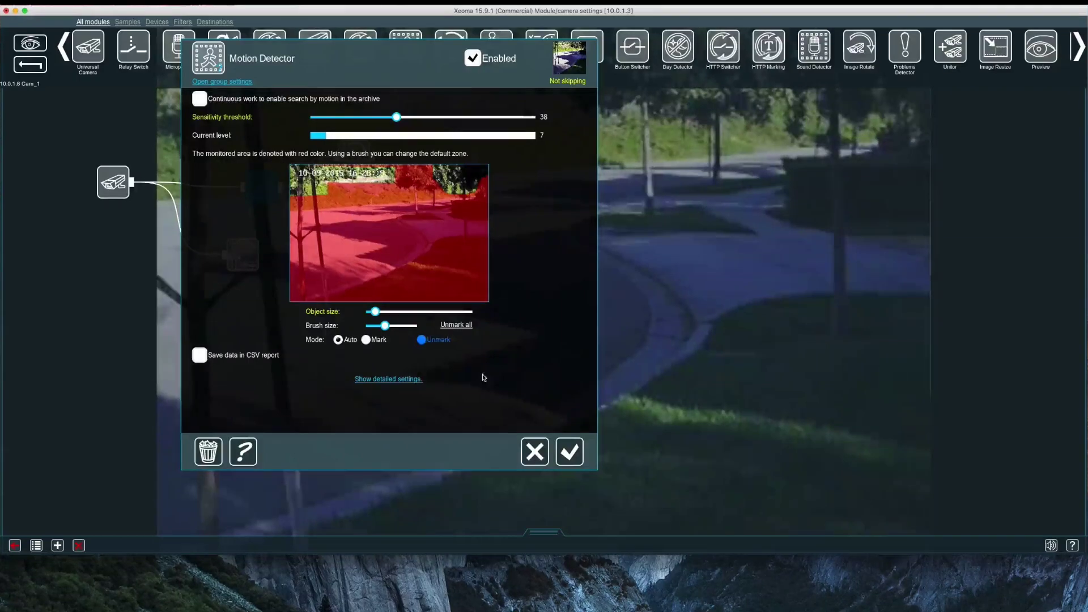
left_click(533, 452)
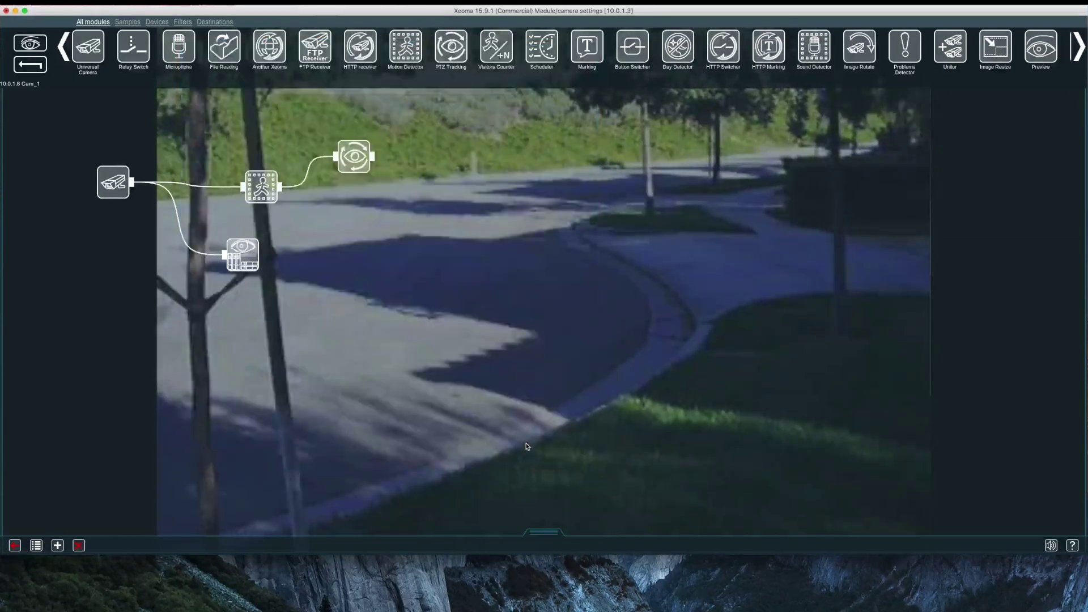
left_click(350, 162)
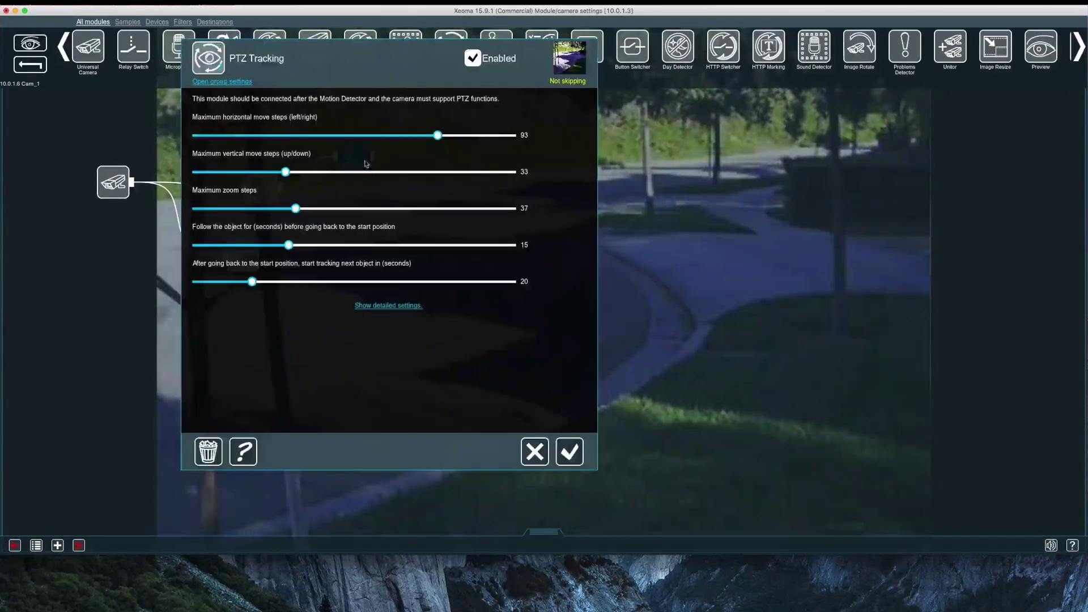
left_click(535, 451)
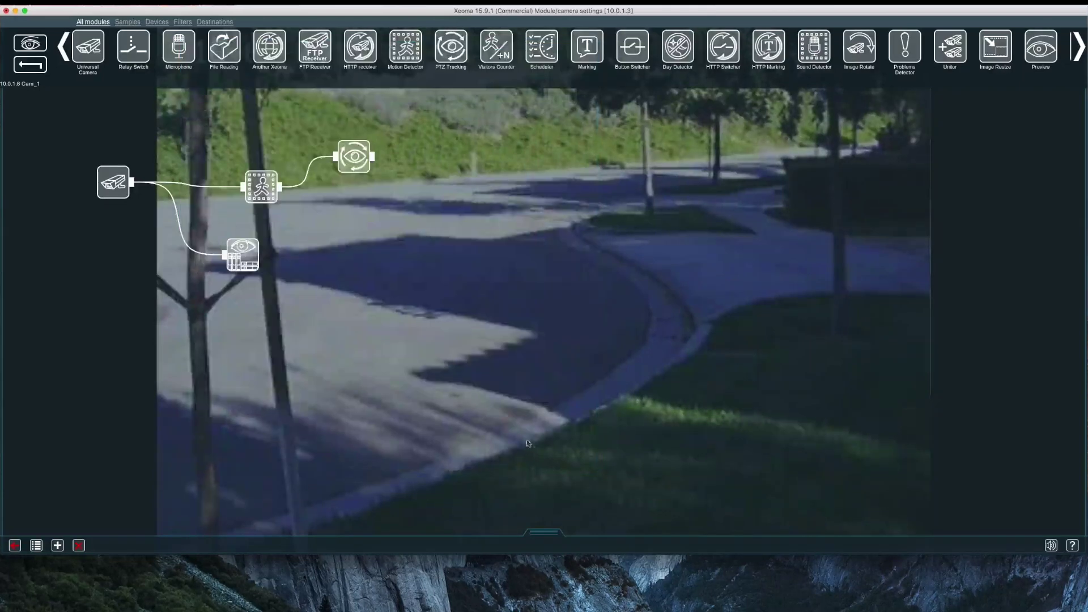
left_click(245, 254)
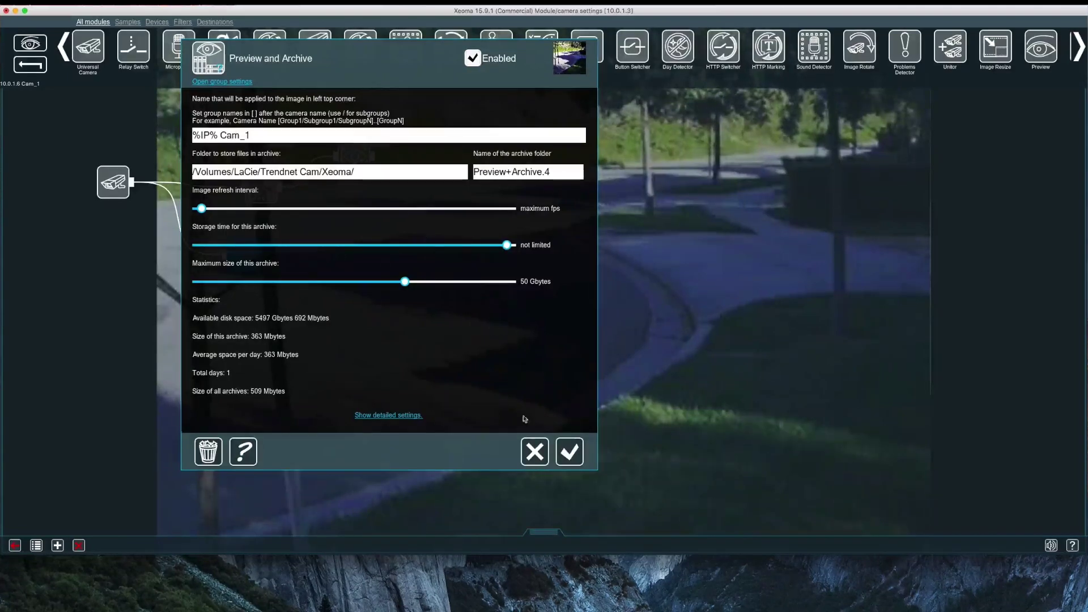
left_click(533, 451)
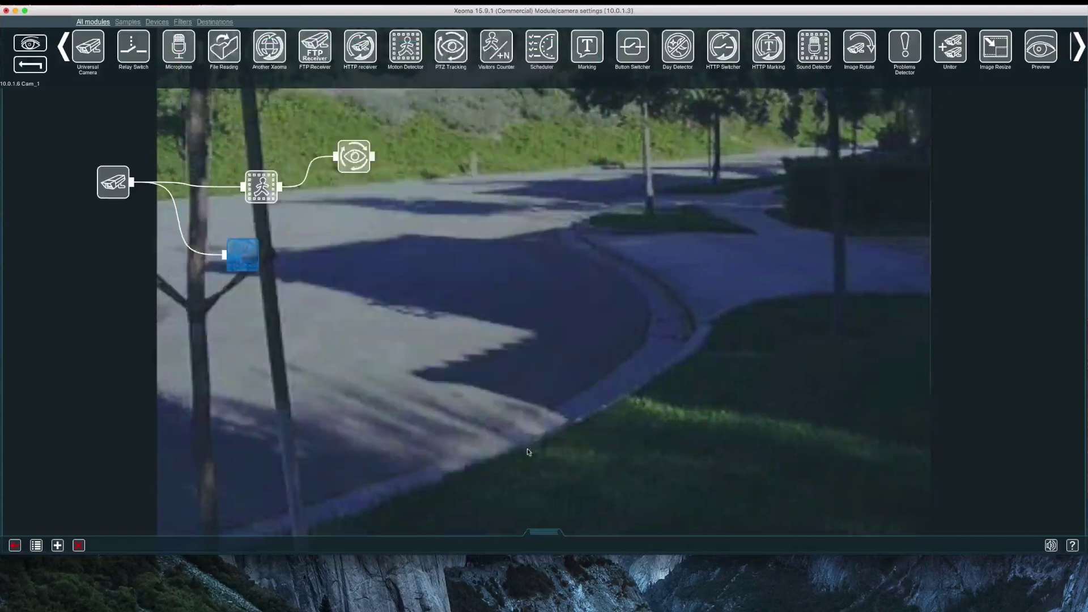
Insert a Motion Detector module between the camera and the Preview and Archive module and delete it again.
mouse_move(404, 47)
left_mouse_down()
mouse_move(274, 170)
mouse_move(187, 238)
mouse_move(182, 227)
left_mouse_up()
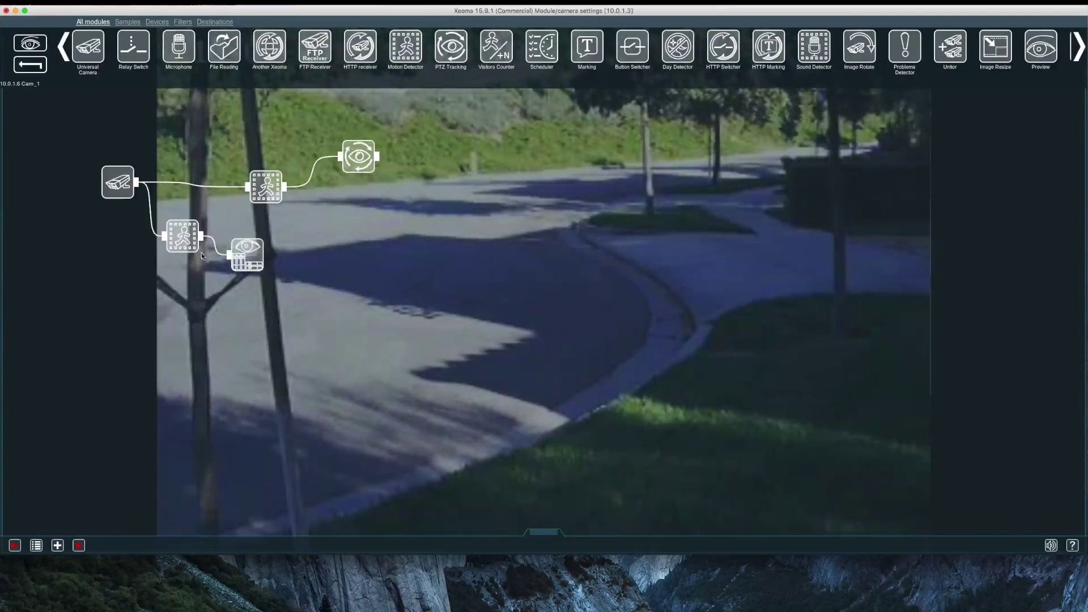
left_click(181, 243)
left_click(208, 451)
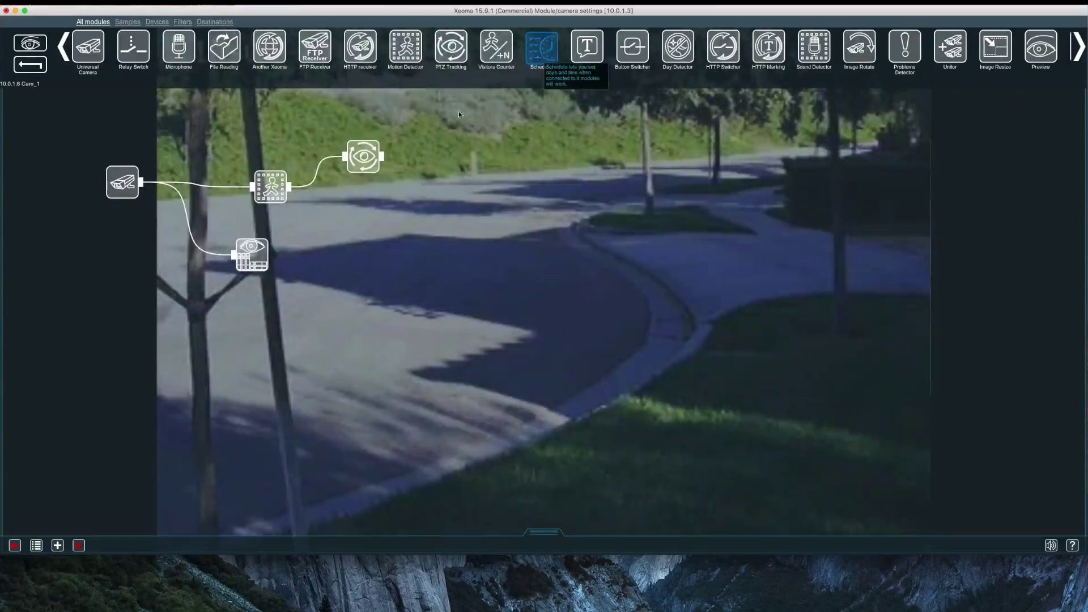
Insert a Scheduler module ahead of the Preview and Archive module and remove it again.
left_click_drag(542, 47, 191, 237)
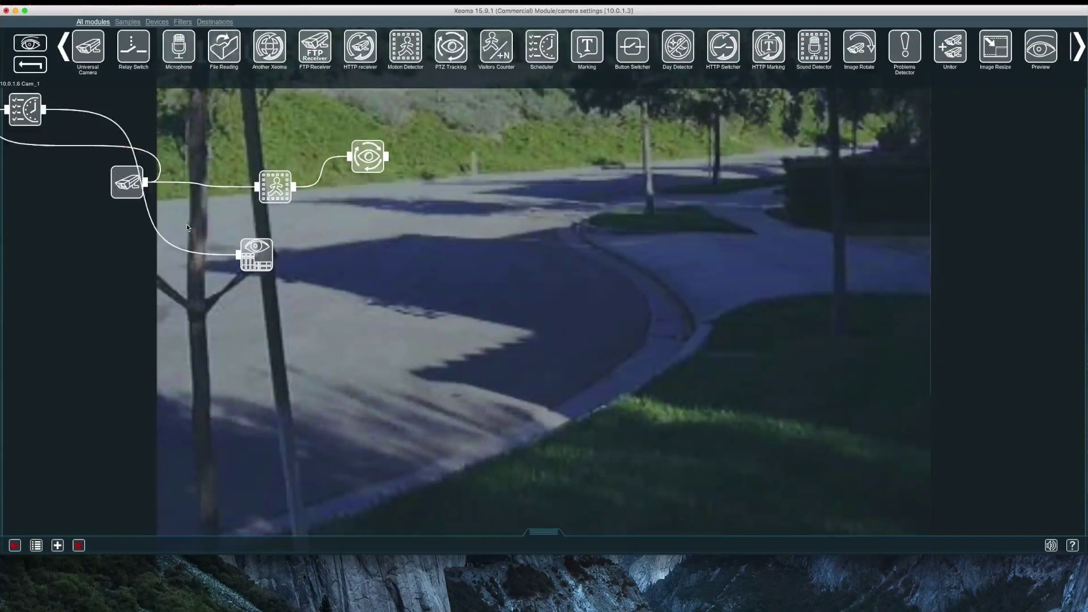
left_click(25, 109)
key("Escape")
Try a Problems Detector module between the camera and the Preview and Archive module, placed below the camera, and remove it.
left_click_drag(905, 47, 142, 182)
left_click_drag(25, 108, 131, 296)
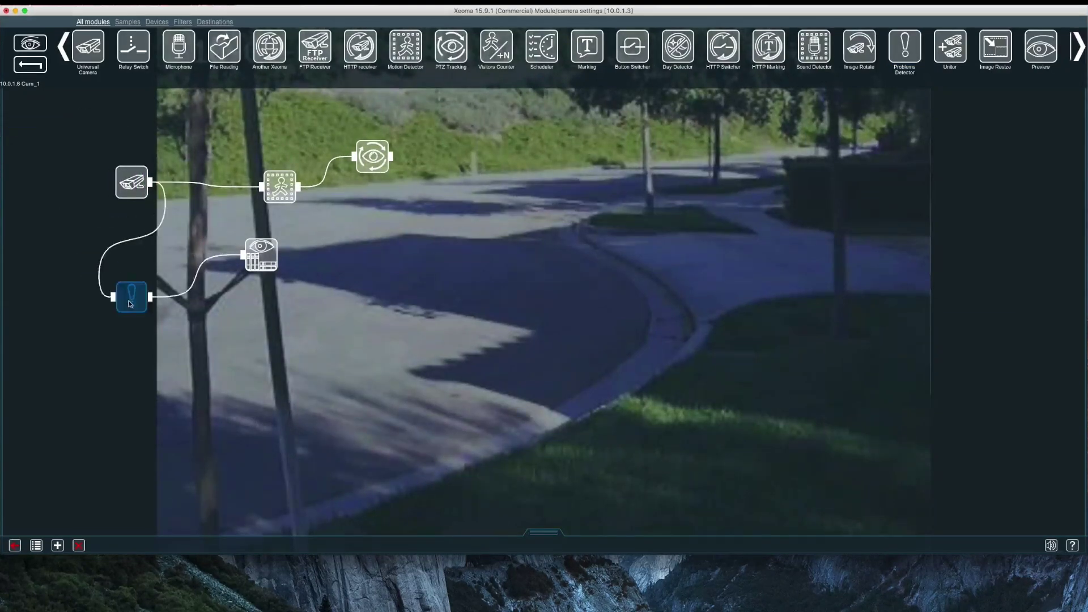
left_click(132, 296)
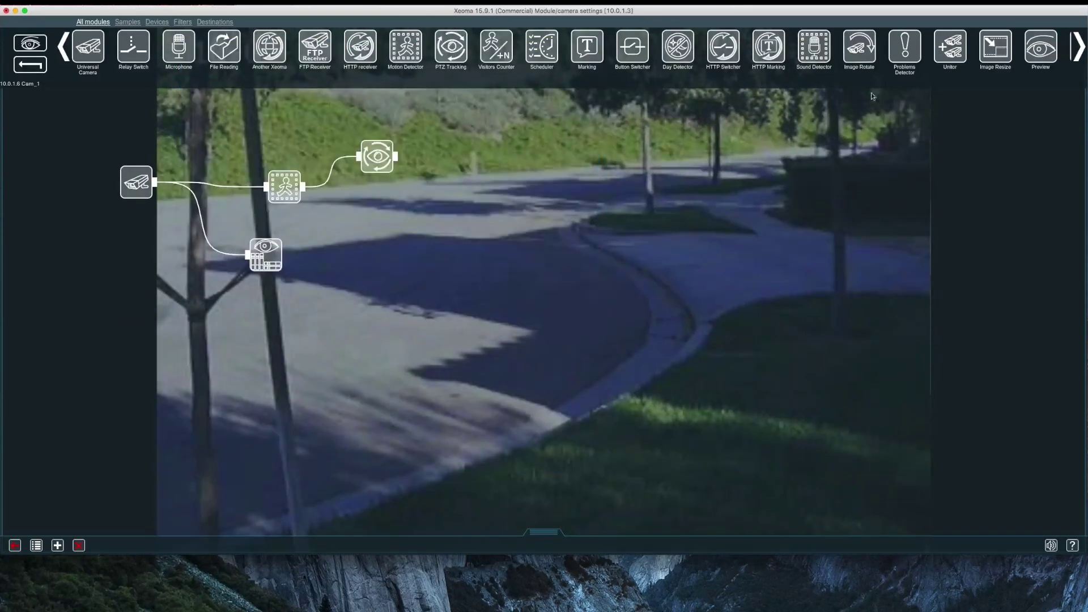
Connect a Web Server module to the camera, place it below the camera and review its settings.
left_click(1073, 45)
scroll(868, 46, "right", 8)
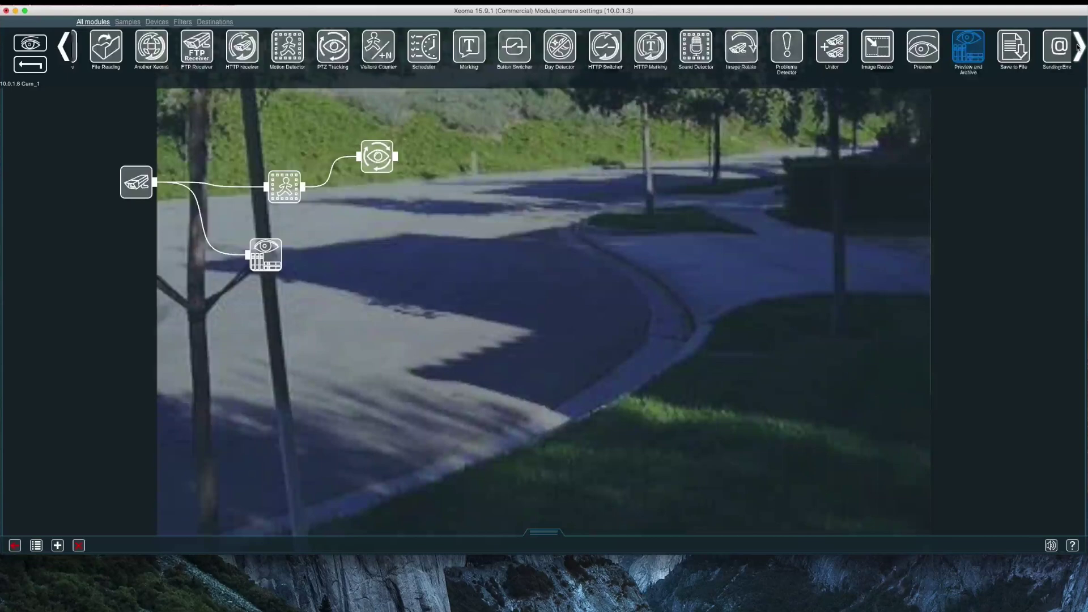
left_click_drag(868, 46, 176, 241)
left_click(136, 297)
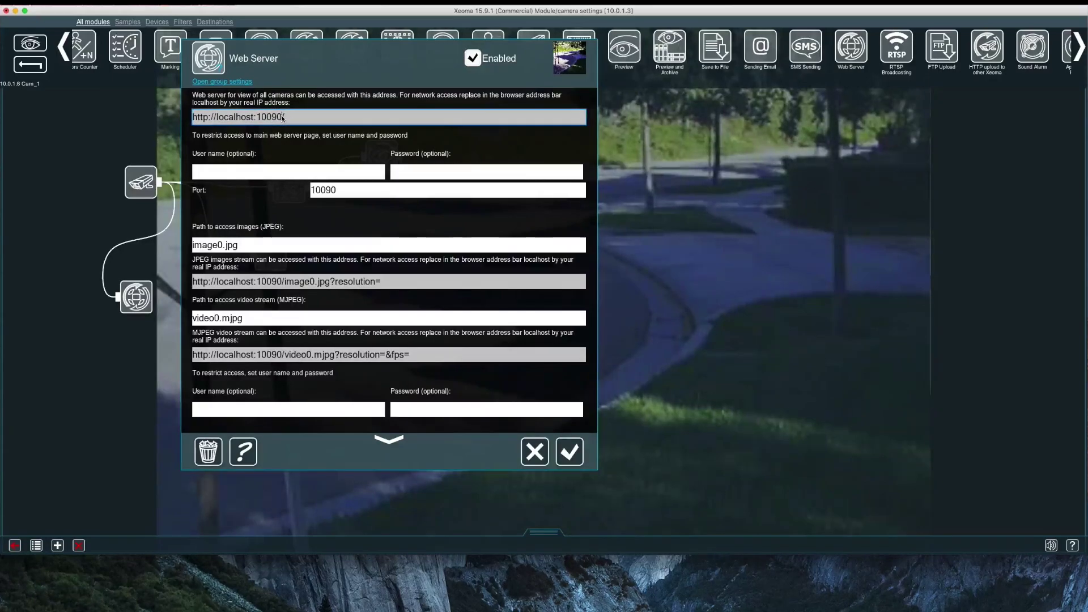
scroll(281, 170, "down", 2)
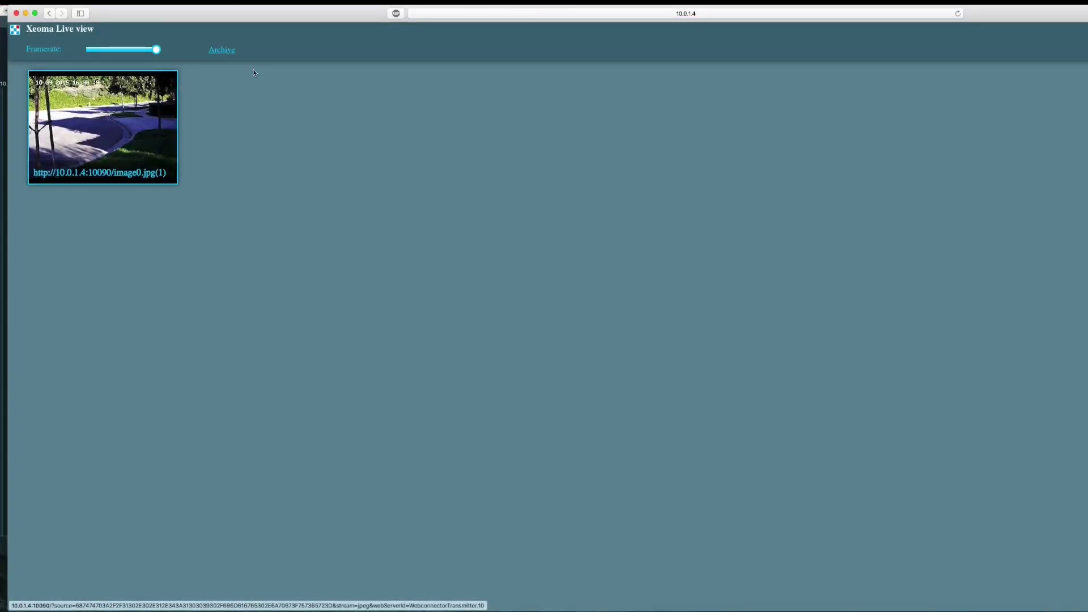
In the browser's Xeoma web view, open the Preview+Archive.4 archive and choose an earlier recording time.
left_click(222, 51)
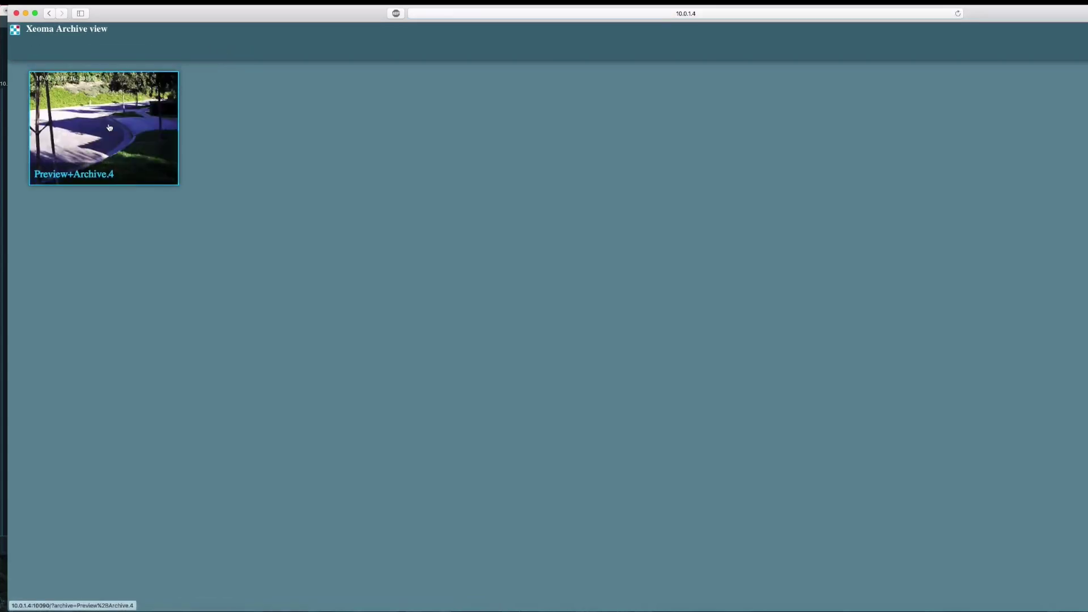
left_click(95, 168)
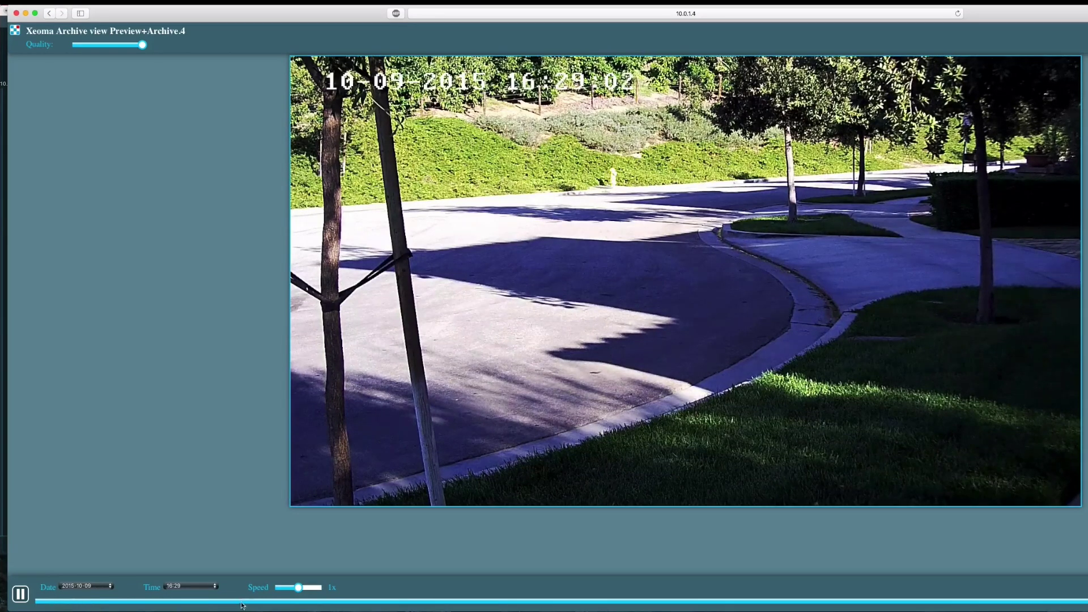
left_click(70, 587)
left_click(70, 587)
left_click(199, 586)
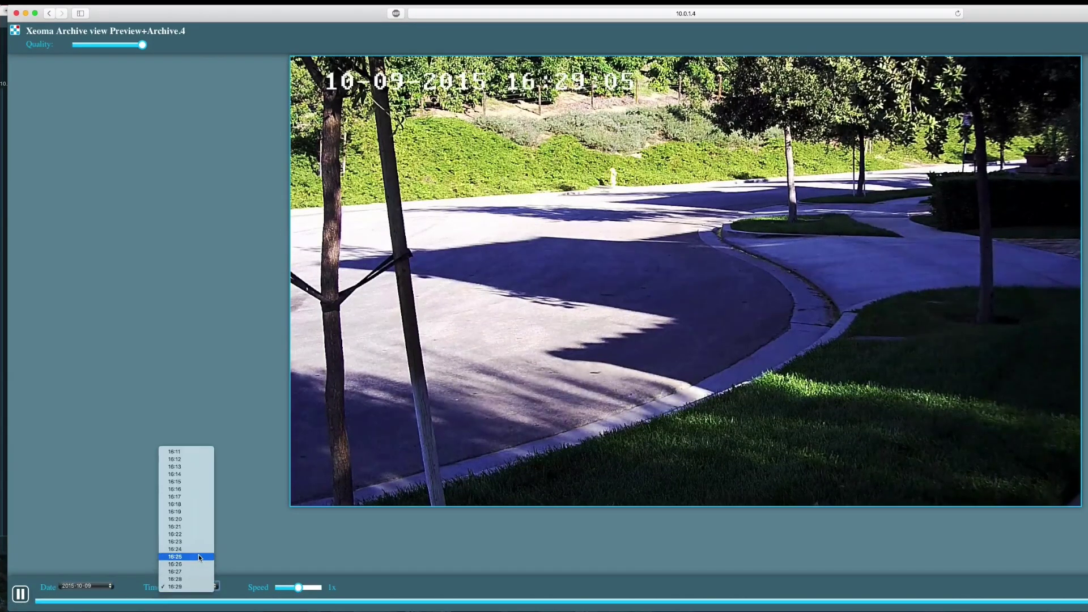
left_click(192, 574)
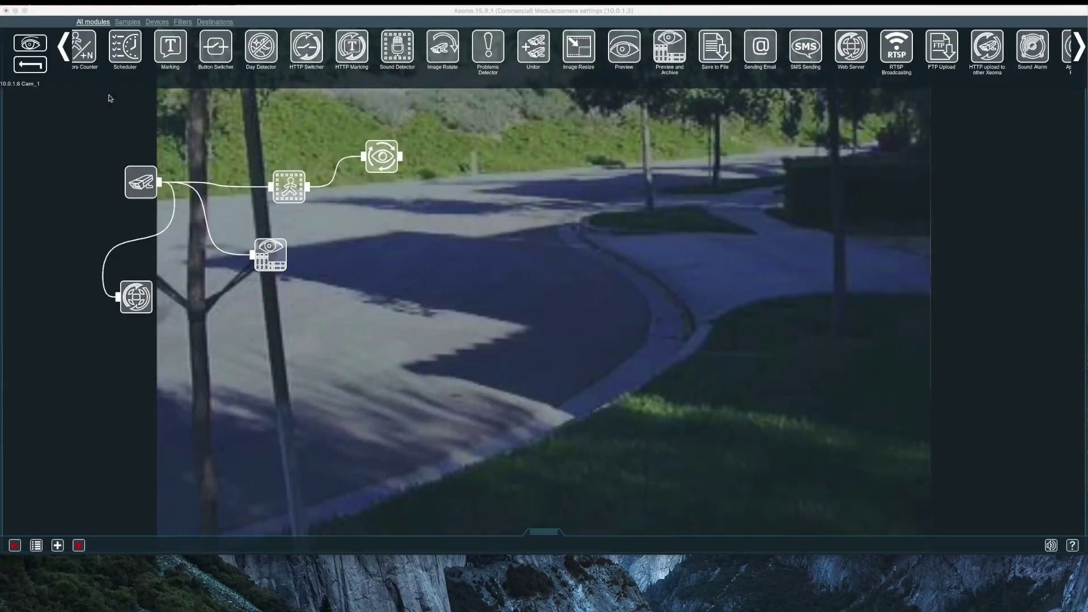
Add an FTP Upload module to the camera and move it above the chain, beside the camera.
left_click(945, 60)
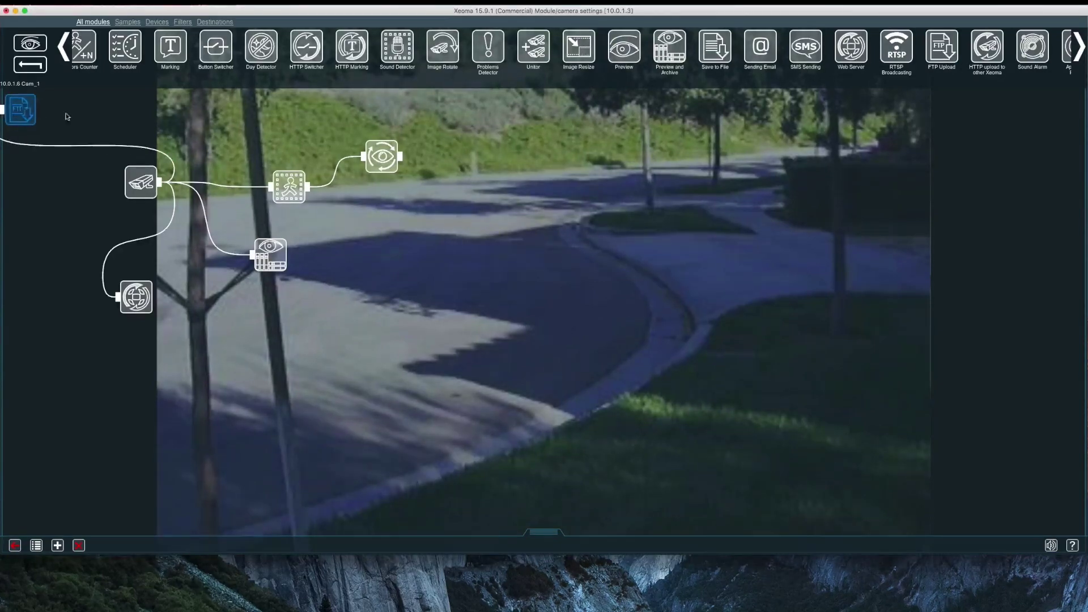
left_click_drag(21, 110, 199, 119)
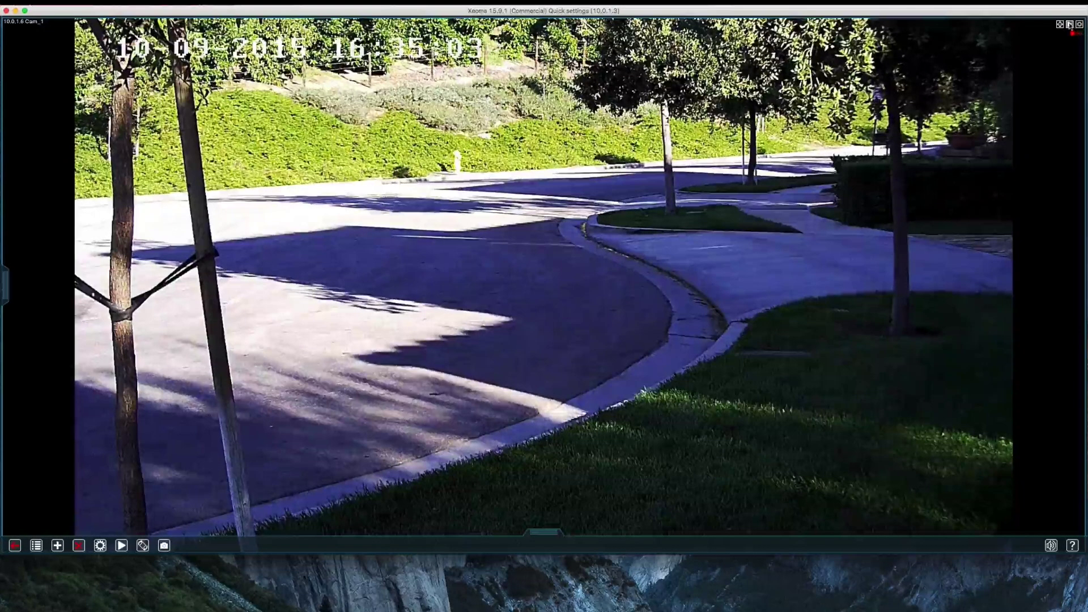
Open the camera's recording archive and jump to another moment on the playback timeline.
left_click(1070, 24)
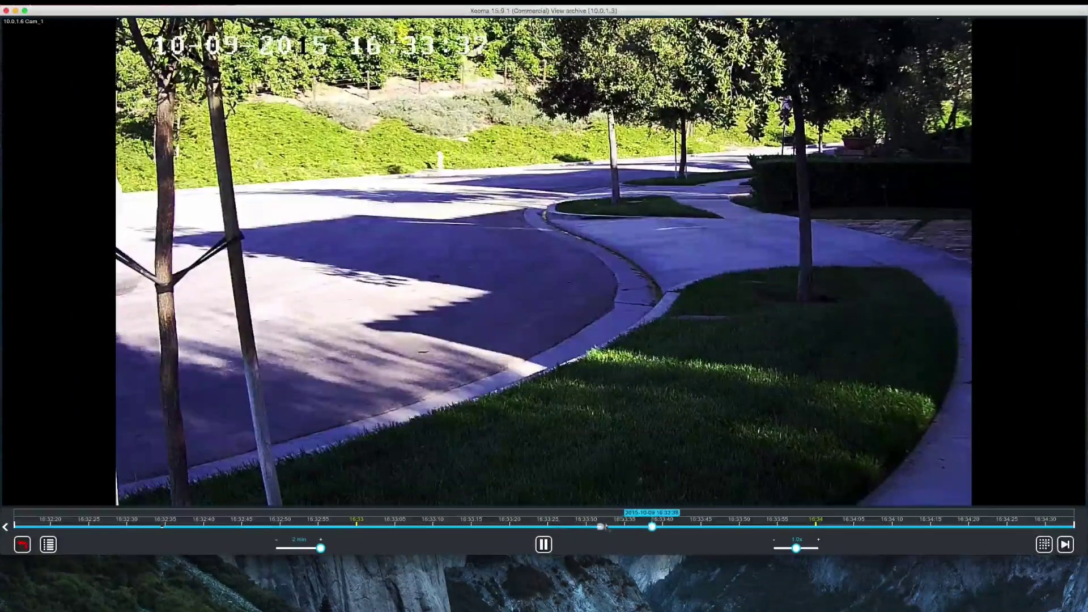
left_click(627, 527)
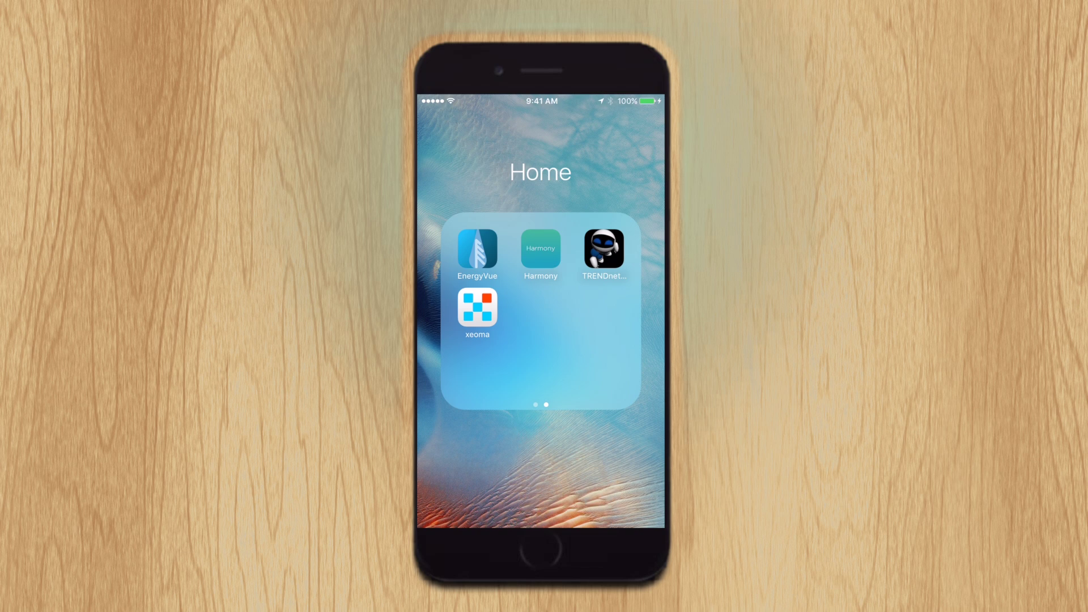
Switch to the phone and launch the xeoma app.
left_click(478, 308)
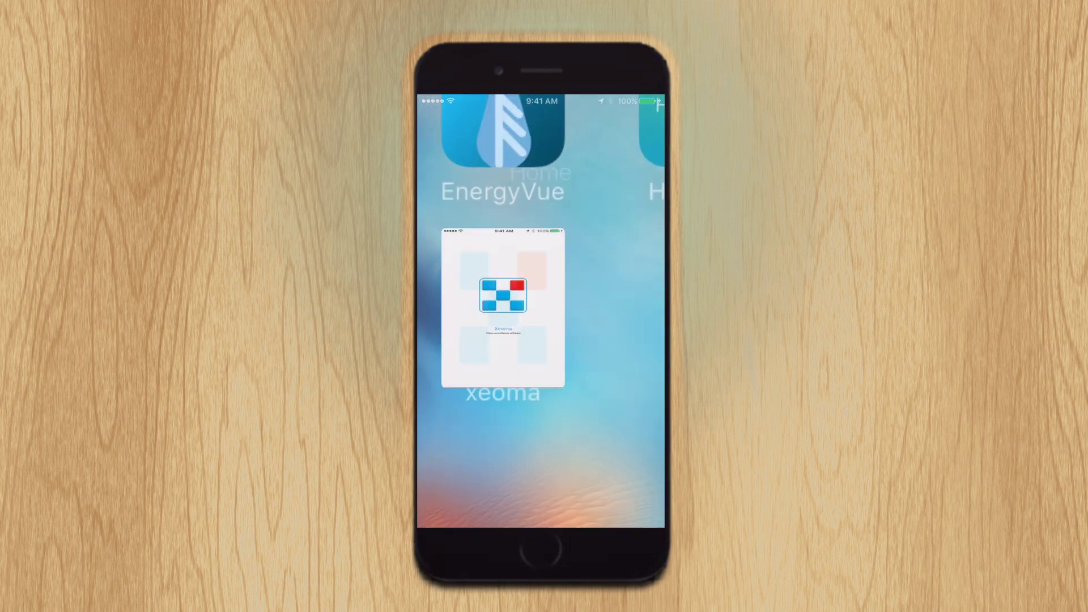